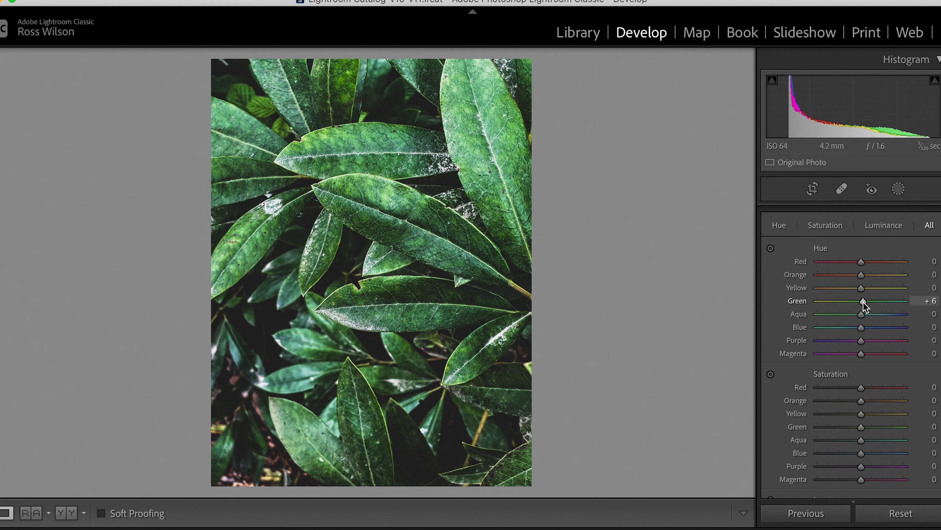
Adjust the HSL hues to Yellow -9, Green +7, Aqua -19 and Blue -9, and reset the Purple hue after testing -100
{"action": "left_click_drag", "start_coordinate": [864, 302], "coordinate": [864, 303]}
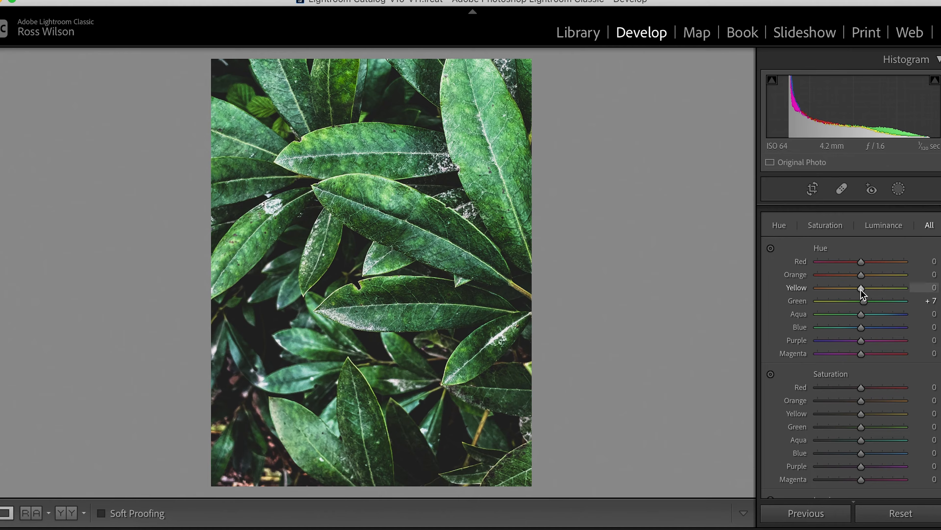
{"action": "left_click_drag", "start_coordinate": [861, 290], "coordinate": [857, 288]}
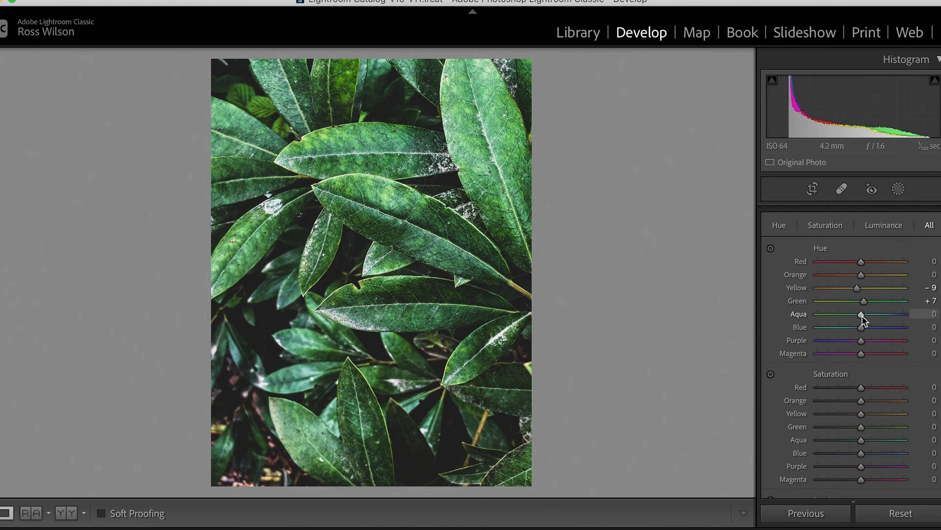
{"action": "left_click_drag", "start_coordinate": [862, 315], "coordinate": [854, 316]}
{"action": "left_click_drag", "start_coordinate": [861, 328], "coordinate": [857, 328]}
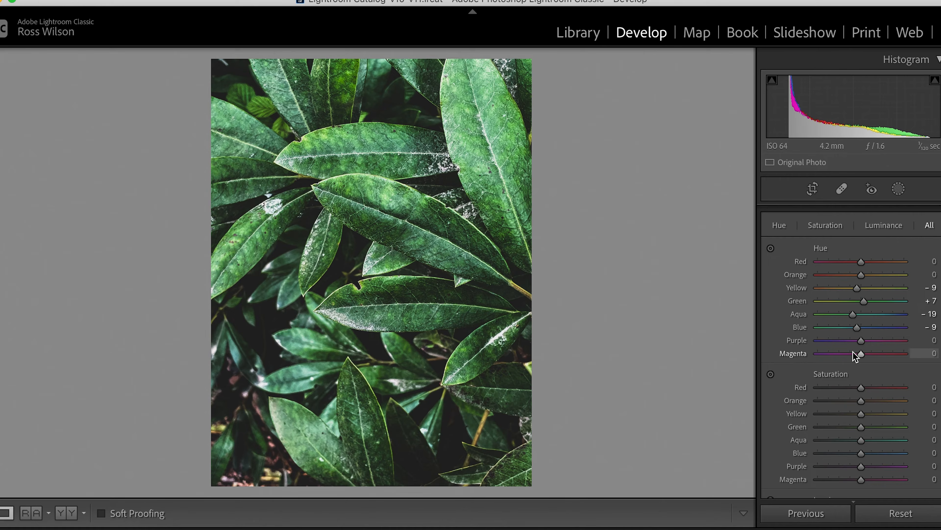
{"action": "left_click_drag", "start_coordinate": [861, 345], "coordinate": [817, 341]}
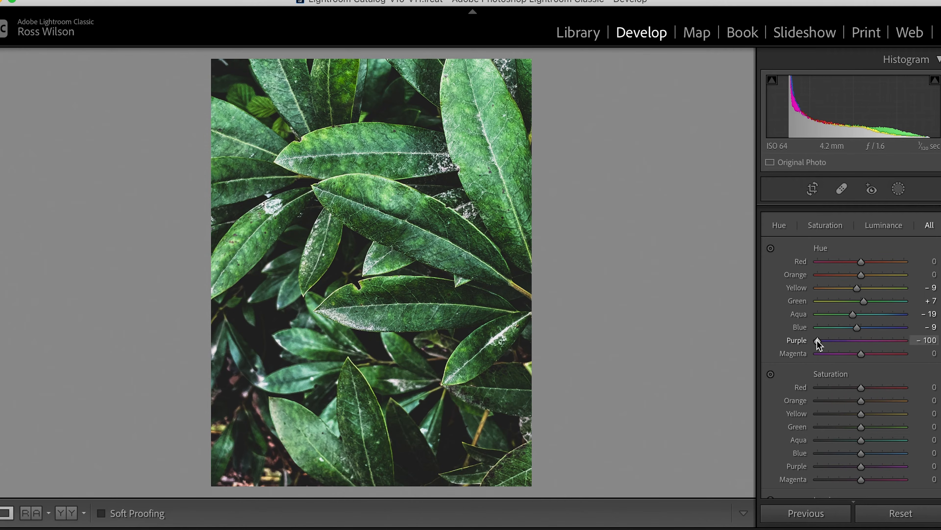
{"action": "double_click", "coordinate": [795, 343]}
Lower the HSL saturation to Orange -35, Yellow -41, Green -42, Aqua -24, Blue -50, Purple -66 and Magenta -66
{"action": "scroll", "coordinate": [852, 367], "scroll_direction": "down", "scroll_amount": 2}
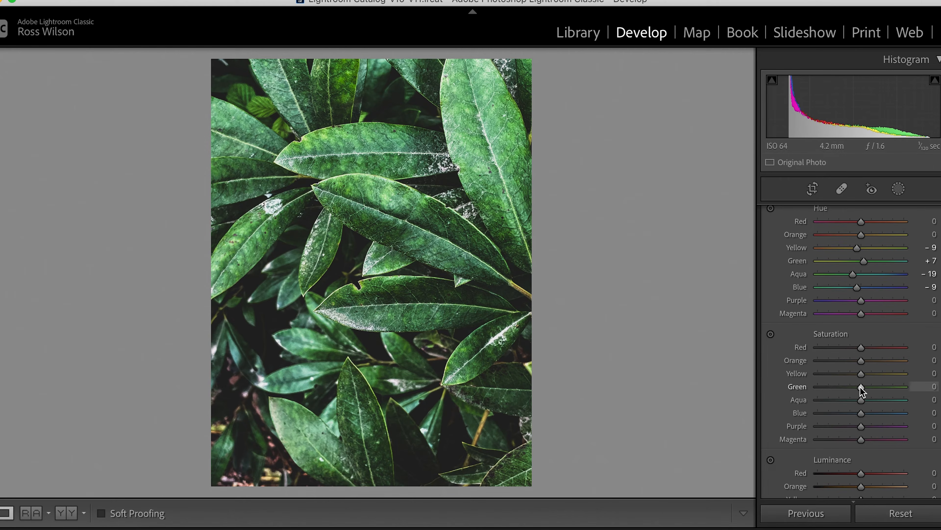
{"action": "left_click_drag", "start_coordinate": [859, 387], "coordinate": [842, 386]}
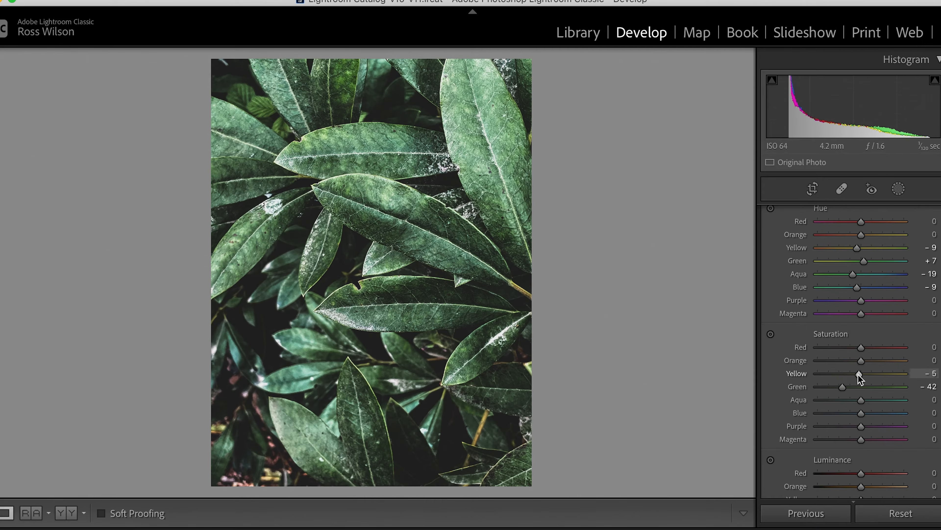
{"action": "left_click_drag", "start_coordinate": [858, 373], "coordinate": [843, 373]}
{"action": "mouse_move", "coordinate": [859, 360]}
{"action": "left_mouse_down"}
{"action": "mouse_move", "coordinate": [817, 361]}
{"action": "mouse_move", "coordinate": [852, 364]}
{"action": "mouse_move", "coordinate": [844, 365]}
{"action": "left_mouse_up"}
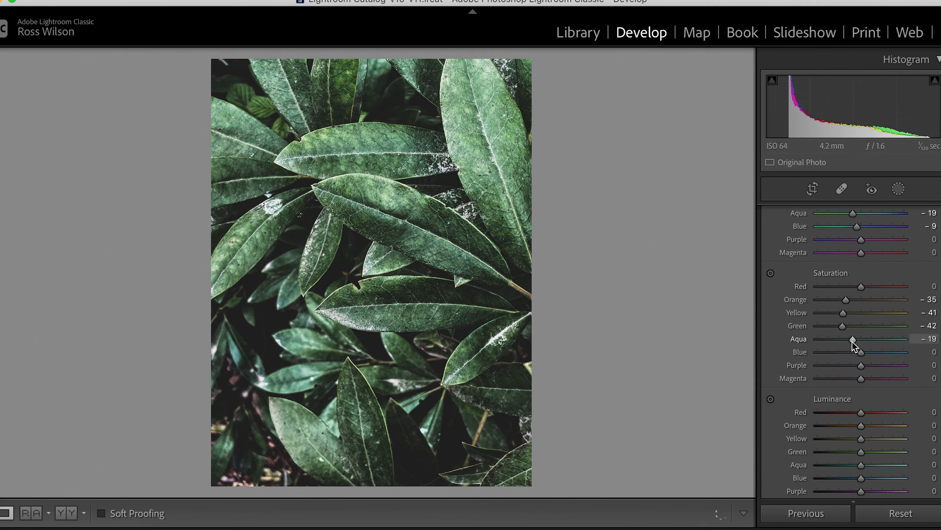
{"action": "mouse_move", "coordinate": [853, 341]}
{"action": "left_mouse_down"}
{"action": "mouse_move", "coordinate": [860, 355]}
{"action": "mouse_move", "coordinate": [837, 351]}
{"action": "left_mouse_up"}
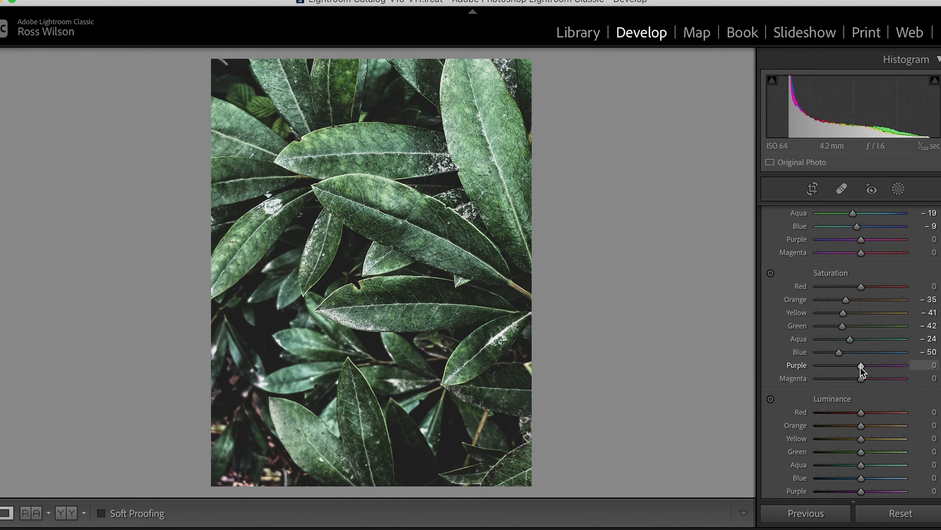
{"action": "left_click_drag", "start_coordinate": [860, 366], "coordinate": [833, 378]}
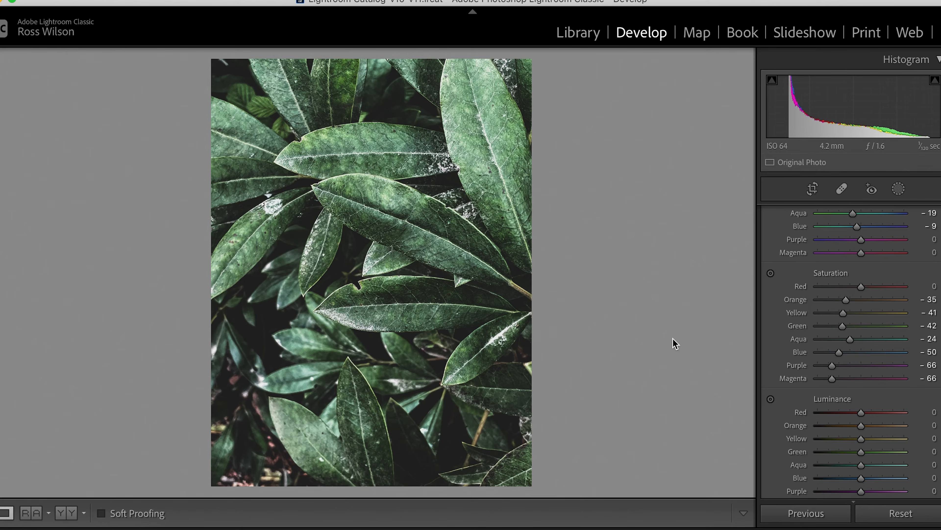
Compare the photo before and after the edits side by side, and return to the single-image view
{"action": "scroll", "coordinate": [816, 312], "scroll_direction": "up", "scroll_amount": 3}
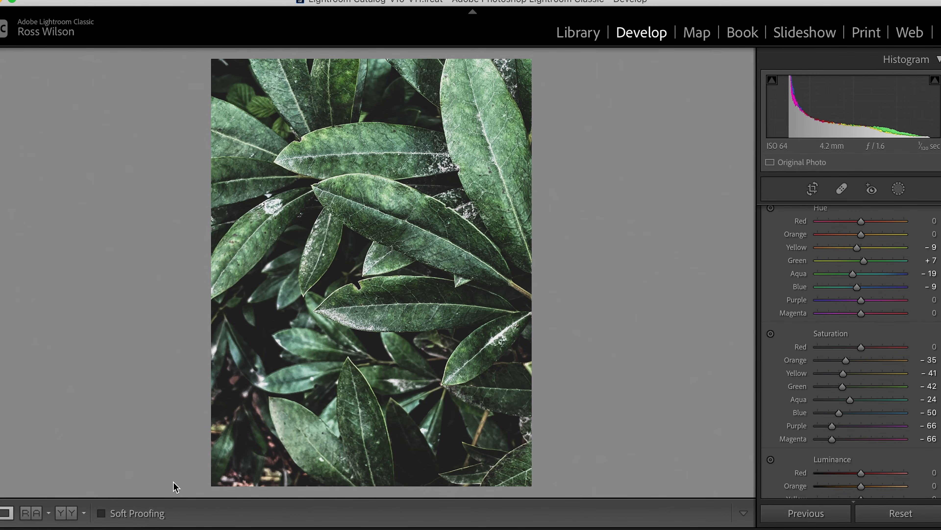
{"action": "left_click", "coordinate": [66, 513]}
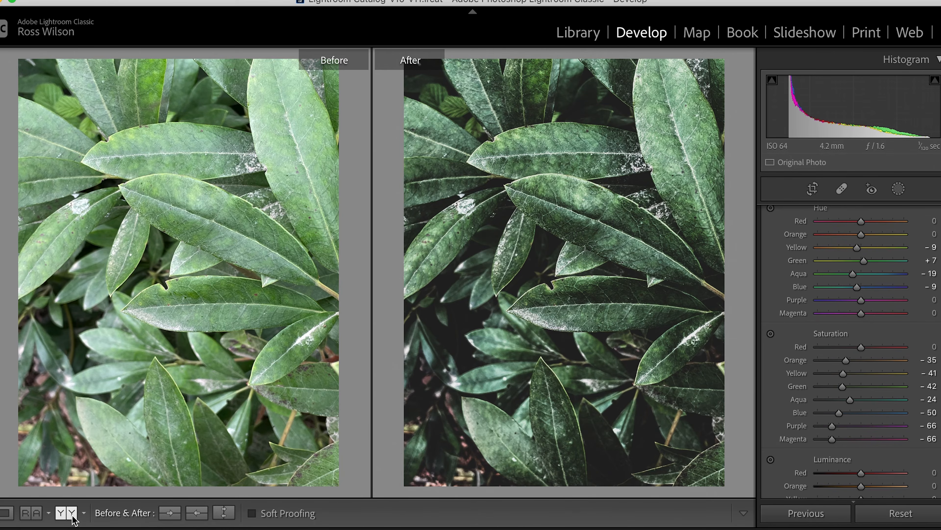
{"action": "left_click", "coordinate": [4, 513]}
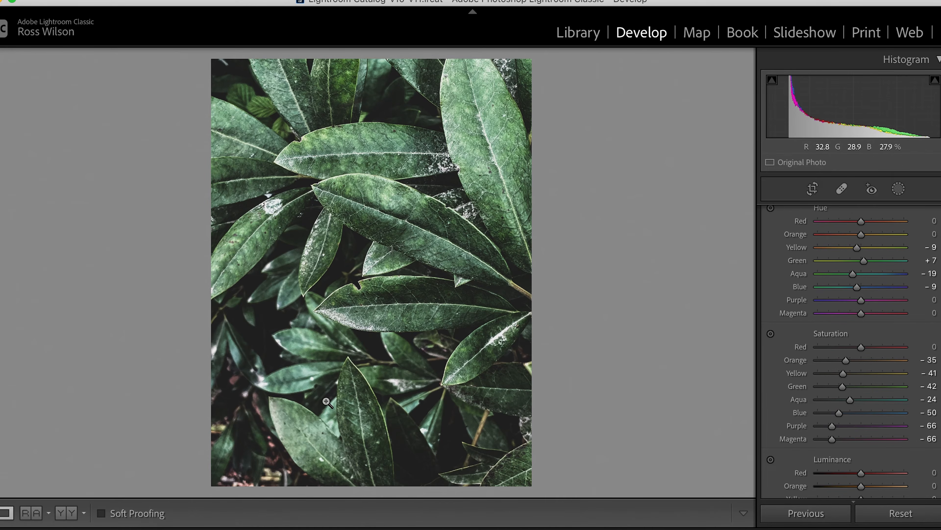
Set the HSL luminance to Orange -44, Yellow -51, Green -18, Aqua +21, Blue +25, Purple -56 and Magenta -53
{"action": "scroll", "coordinate": [888, 375], "scroll_direction": "down", "scroll_amount": 5}
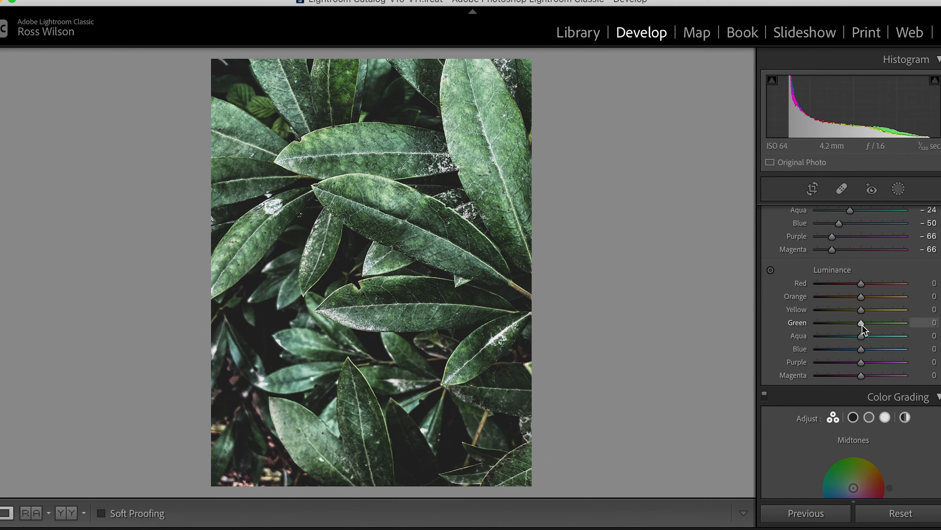
{"action": "left_click_drag", "start_coordinate": [862, 325], "coordinate": [854, 325]}
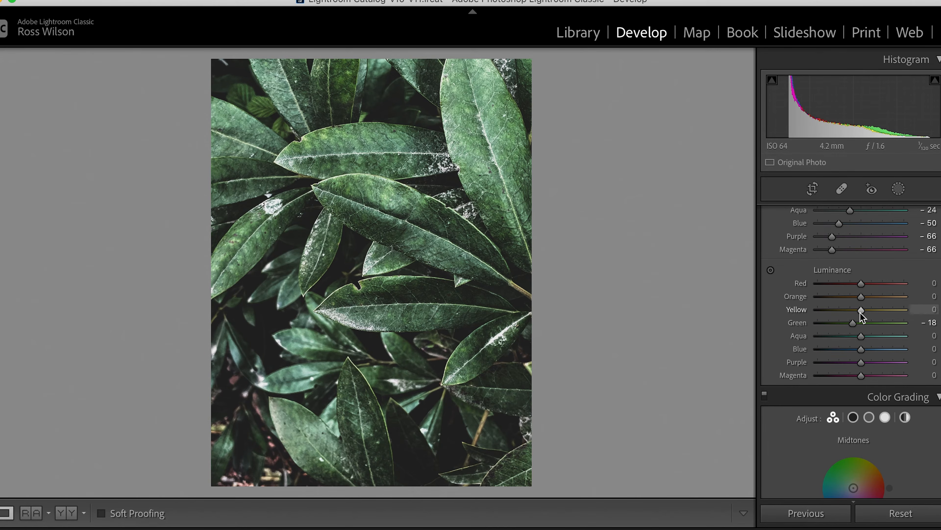
{"action": "left_click_drag", "start_coordinate": [862, 312], "coordinate": [839, 312]}
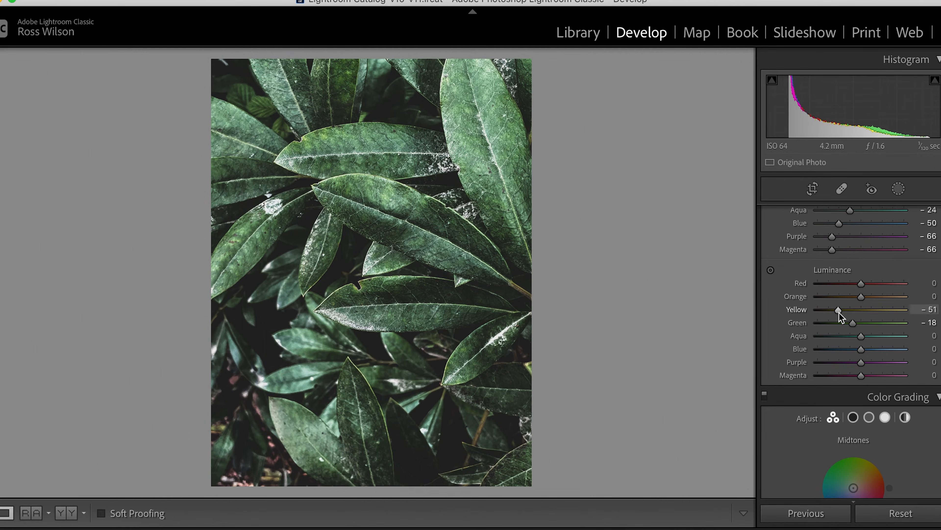
{"action": "left_click_drag", "start_coordinate": [861, 298], "coordinate": [843, 297]}
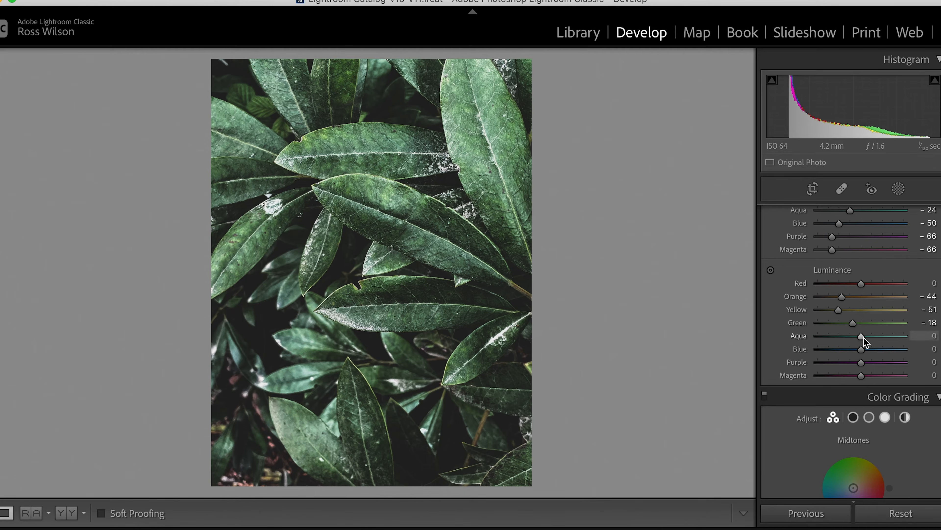
{"action": "left_click_drag", "start_coordinate": [864, 338], "coordinate": [873, 349]}
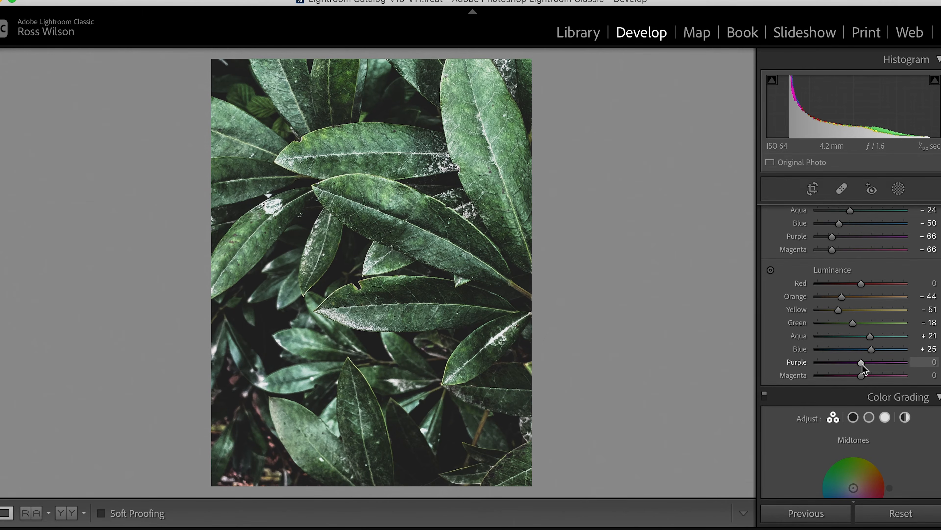
{"action": "left_click_drag", "start_coordinate": [861, 362], "coordinate": [836, 375]}
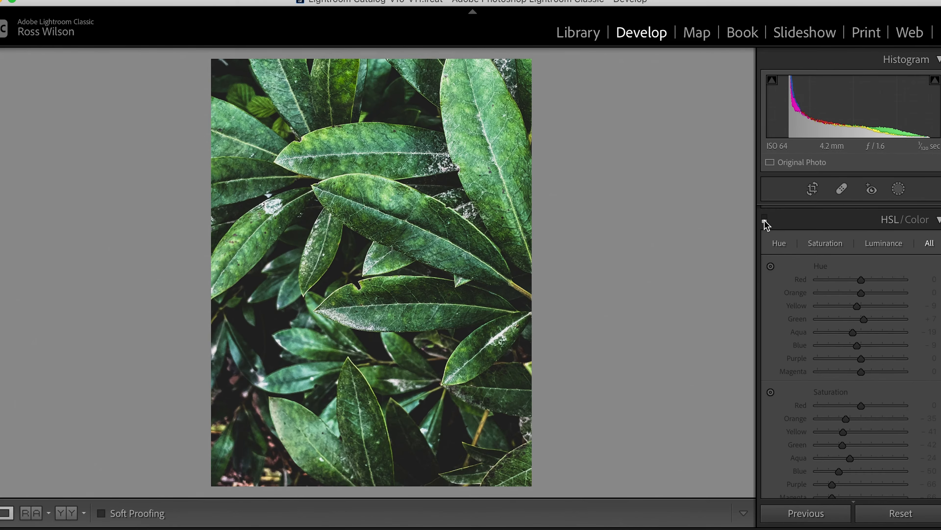
Toggle the HSL adjustments off and on to compare the leaves with and without them
{"action": "left_click", "coordinate": [764, 218]}
{"action": "left_click", "coordinate": [765, 218]}
{"action": "left_click", "coordinate": [764, 218]}
{"action": "left_click", "coordinate": [765, 219]}
Toggle the Calibration adjustments off and on to examine their effect on the photo
{"action": "scroll", "coordinate": [809, 268], "scroll_direction": "up", "scroll_amount": 6}
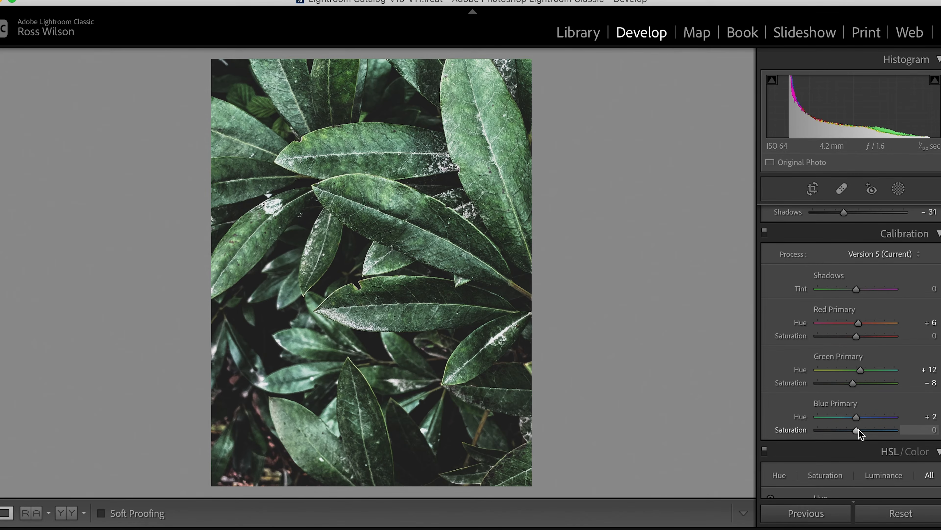
{"action": "left_click", "coordinate": [765, 233]}
{"action": "left_click", "coordinate": [764, 234]}
{"action": "left_click", "coordinate": [765, 233]}
{"action": "left_click", "coordinate": [764, 234]}
{"action": "left_click", "coordinate": [765, 233]}
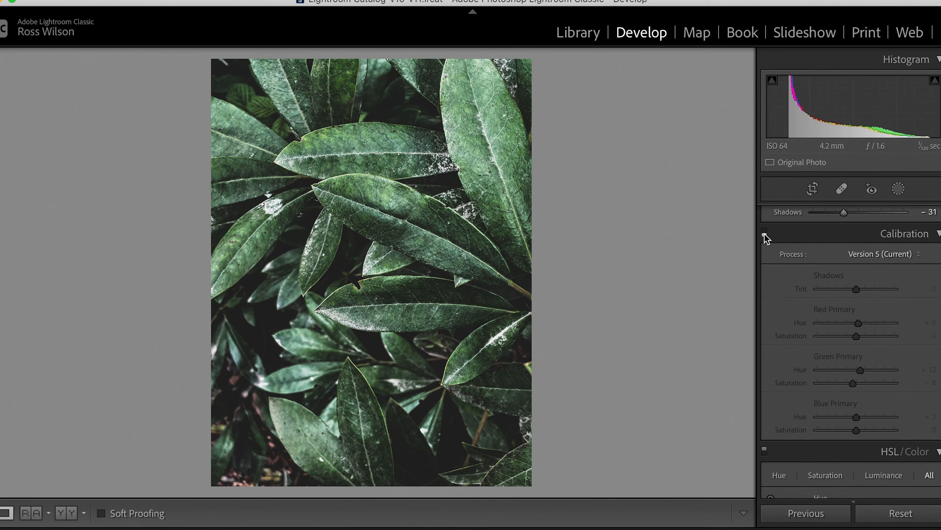
{"action": "left_click", "coordinate": [765, 234]}
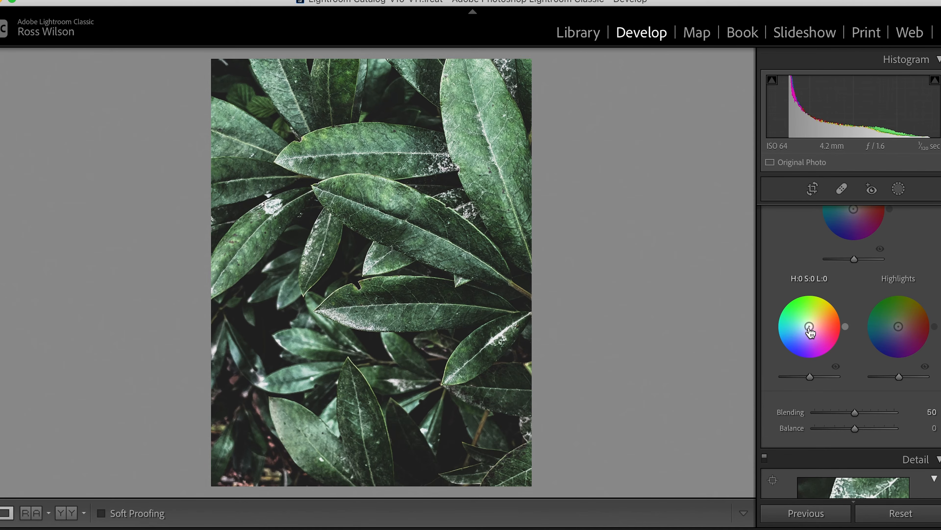
Color grade the shadows to about hue 220, saturation 6 and the highlights to about hue 234, saturation 4, with Blending at 97
{"action": "left_click_drag", "start_coordinate": [809, 327], "coordinate": [808, 327]}
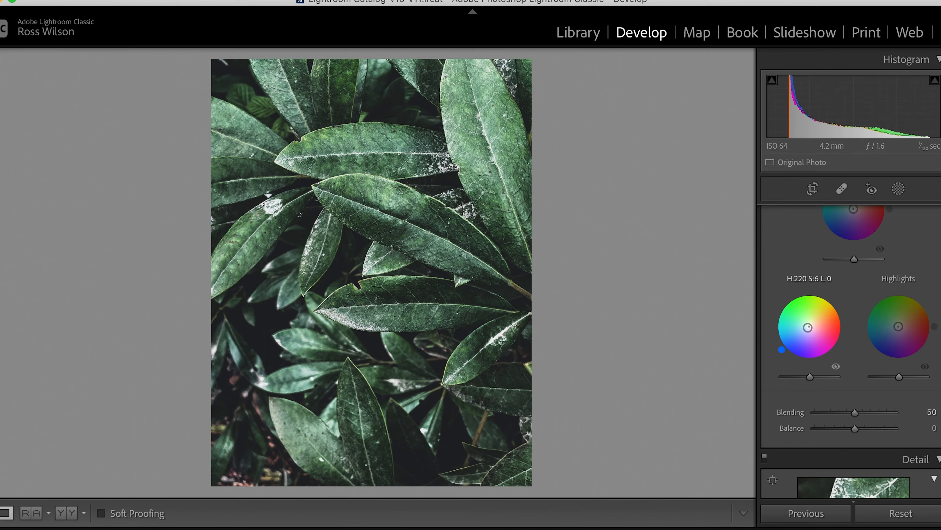
{"action": "left_click_drag", "start_coordinate": [808, 328], "coordinate": [808, 328]}
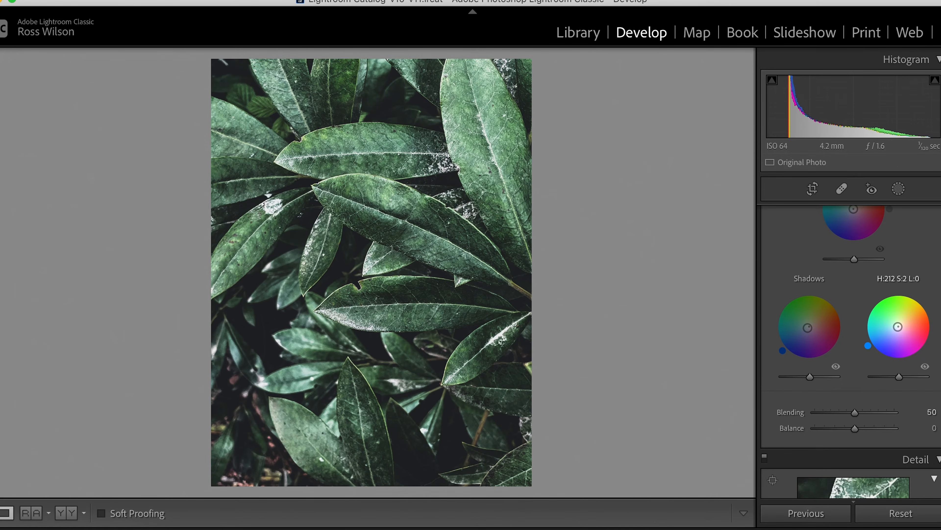
{"action": "left_click_drag", "start_coordinate": [868, 345], "coordinate": [877, 355]}
{"action": "left_click_drag", "start_coordinate": [877, 356], "coordinate": [876, 354]}
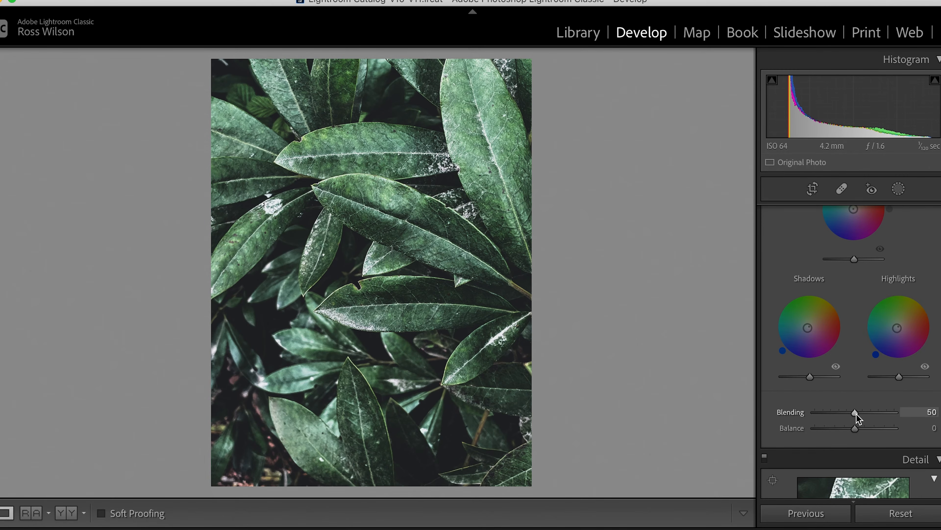
{"action": "mouse_move", "coordinate": [897, 412]}
{"action": "left_mouse_down"}
{"action": "mouse_move", "coordinate": [819, 415]}
{"action": "mouse_move", "coordinate": [910, 408]}
{"action": "mouse_move", "coordinate": [813, 414]}
{"action": "mouse_move", "coordinate": [893, 408]}
{"action": "left_mouse_up"}
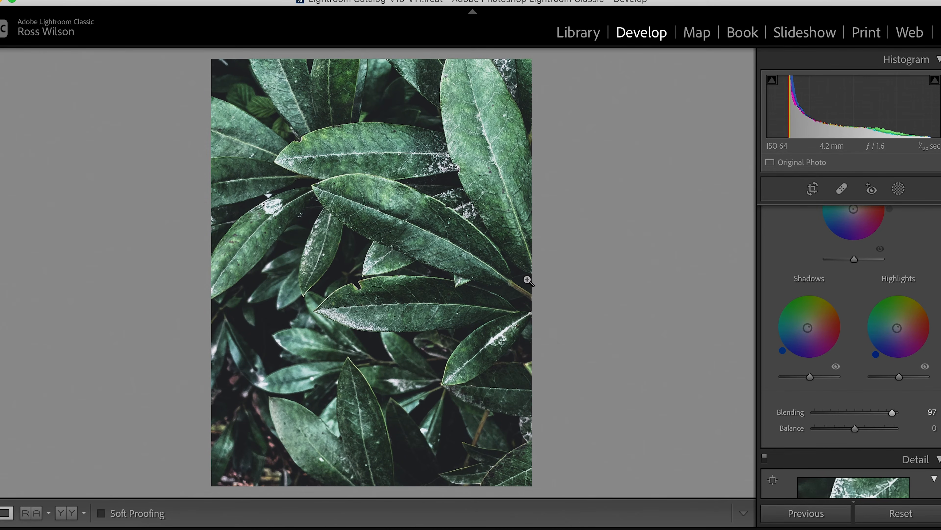
Toggle the Color Grading adjustments off and on to compare the photo with and without the blue tint
{"action": "scroll", "coordinate": [766, 237], "scroll_direction": "up", "scroll_amount": 5}
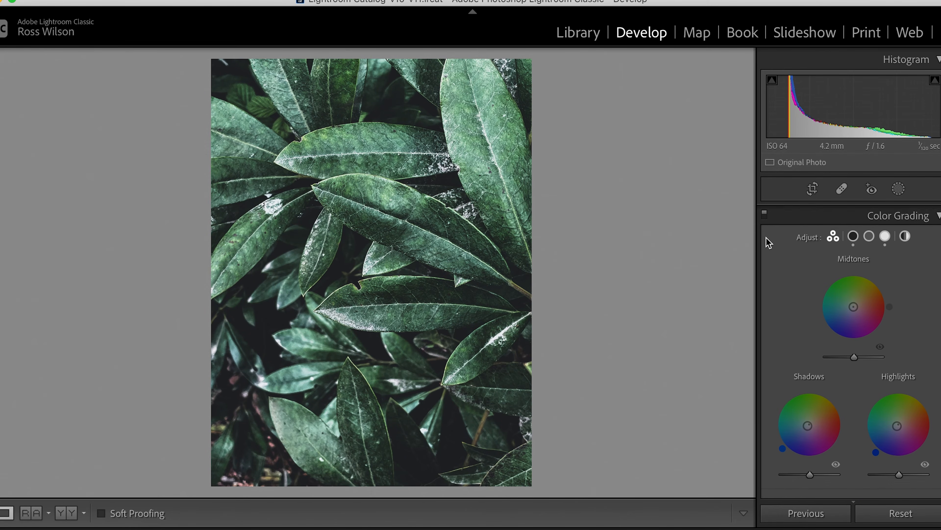
{"action": "left_click", "coordinate": [765, 231]}
{"action": "left_click", "coordinate": [765, 231]}
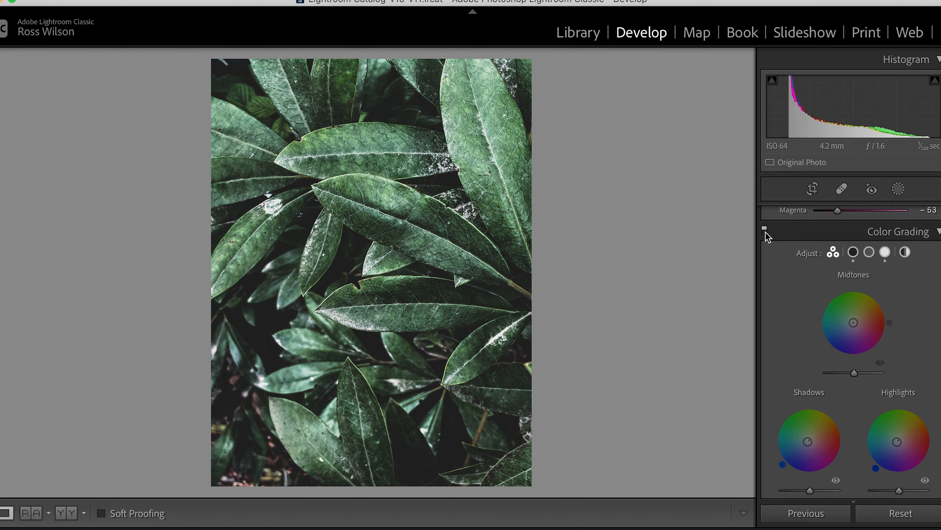
{"action": "left_click", "coordinate": [765, 231]}
{"action": "left_click", "coordinate": [765, 230]}
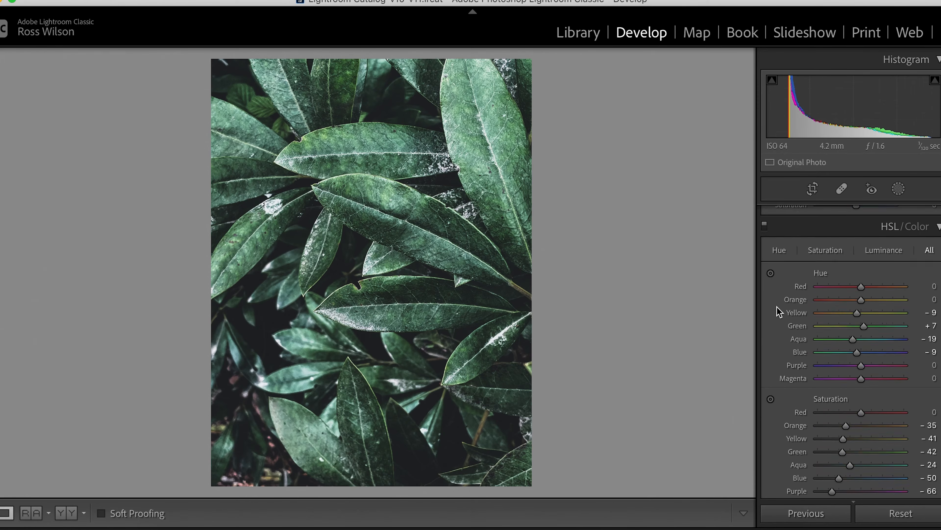
Raise the Blue Primary saturation in the Calibration settings to +21
{"action": "scroll", "coordinate": [779, 312], "scroll_direction": "up", "scroll_amount": 3}
{"action": "scroll", "coordinate": [778, 312], "scroll_direction": "up", "scroll_amount": 3}
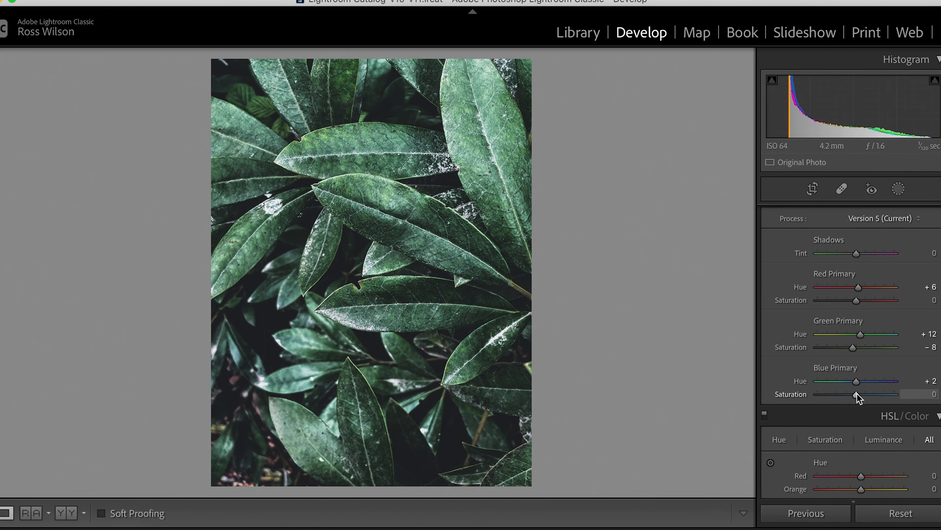
{"action": "left_click_drag", "start_coordinate": [856, 393], "coordinate": [865, 393]}
Compare the photo with and without Calibration by repeatedly disabling and re-enabling those settings
{"action": "scroll", "coordinate": [789, 309], "scroll_direction": "up", "scroll_amount": 2}
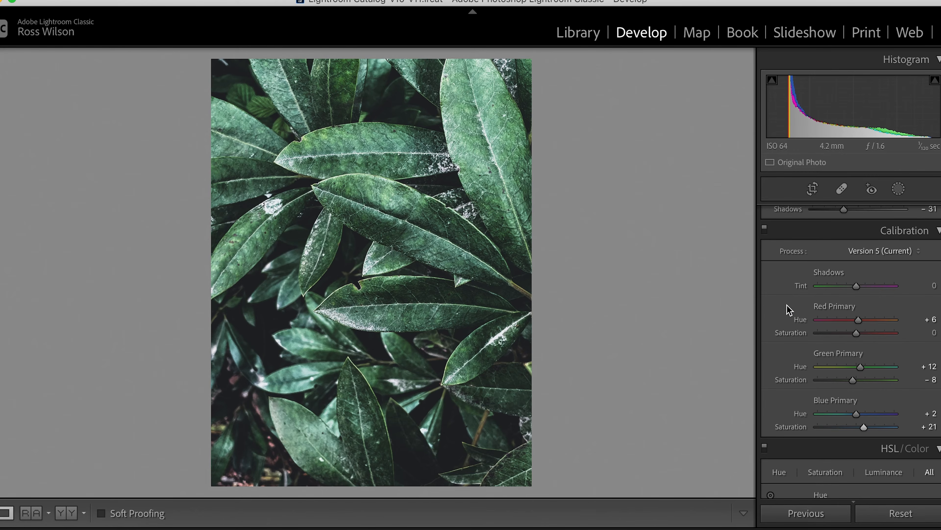
{"action": "left_click", "coordinate": [765, 228]}
{"action": "left_click", "coordinate": [765, 227]}
{"action": "left_click", "coordinate": [765, 227]}
{"action": "left_click", "coordinate": [765, 227]}
{"action": "left_click", "coordinate": [765, 227]}
{"action": "left_click", "coordinate": [765, 228]}
{"action": "left_click", "coordinate": [764, 227]}
{"action": "left_click", "coordinate": [764, 227]}
{"action": "scroll", "coordinate": [778, 301], "scroll_direction": "down", "scroll_amount": 10}
{"action": "scroll", "coordinate": [780, 301], "scroll_direction": "down", "scroll_amount": 5}
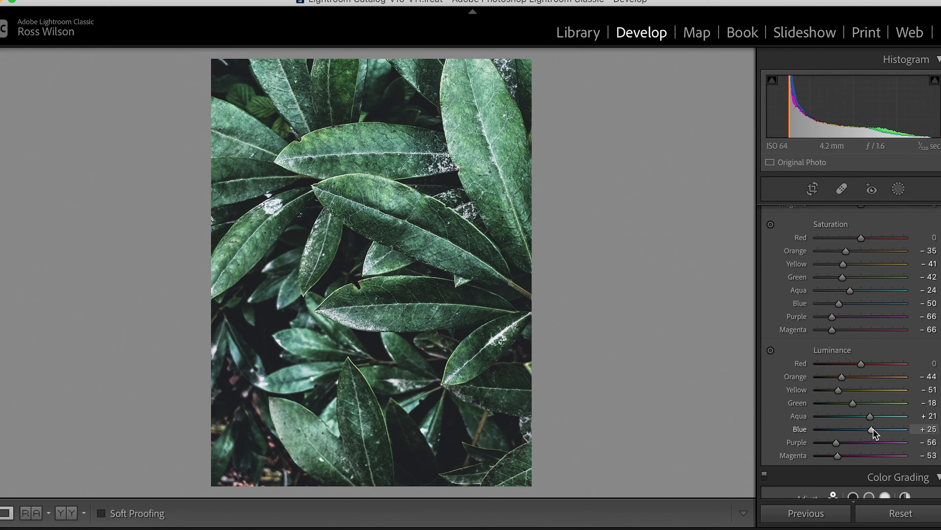
{"action": "scroll", "coordinate": [873, 429], "scroll_direction": "up", "scroll_amount": 14}
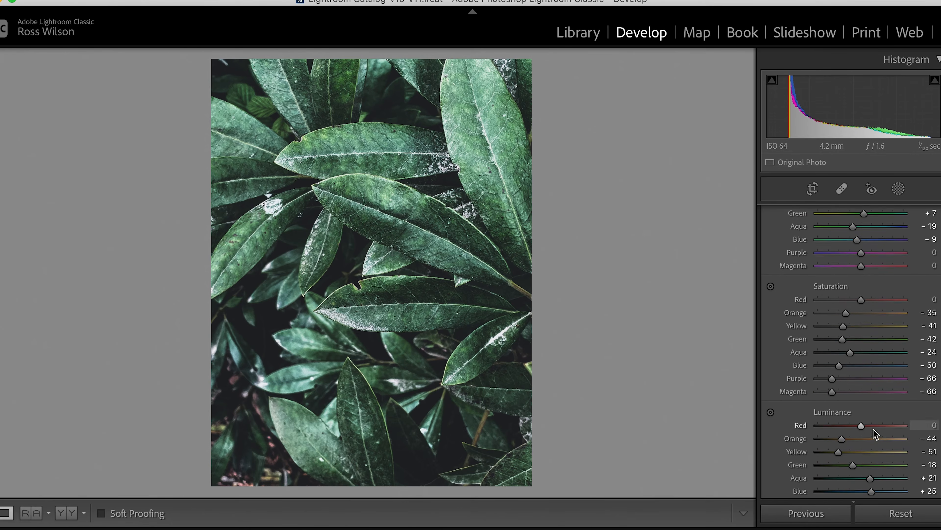
Set the photo's Exposure to -1.05 and Contrast to +20 in the Basic tone settings
{"action": "scroll", "coordinate": [875, 433], "scroll_direction": "up", "scroll_amount": 1}
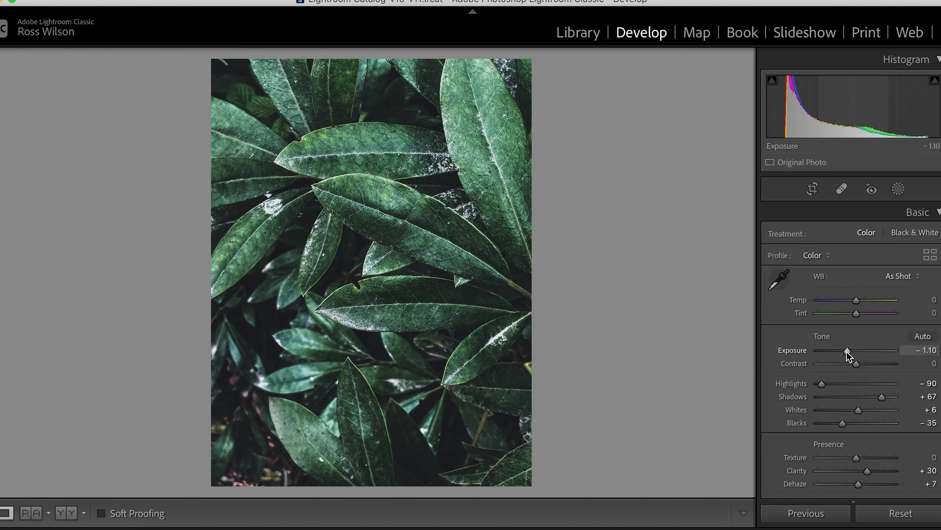
{"action": "left_click_drag", "start_coordinate": [847, 353], "coordinate": [866, 369]}
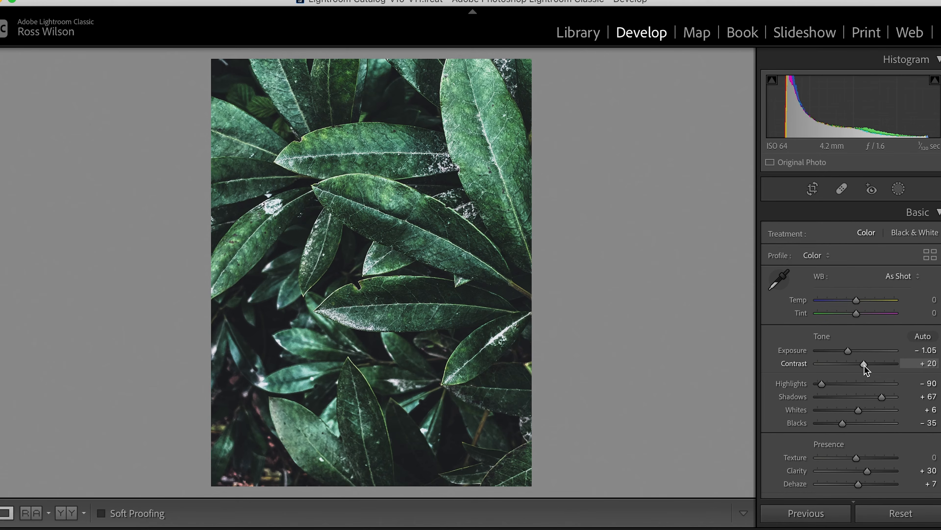
{"action": "left_click_drag", "start_coordinate": [843, 352], "coordinate": [851, 353]}
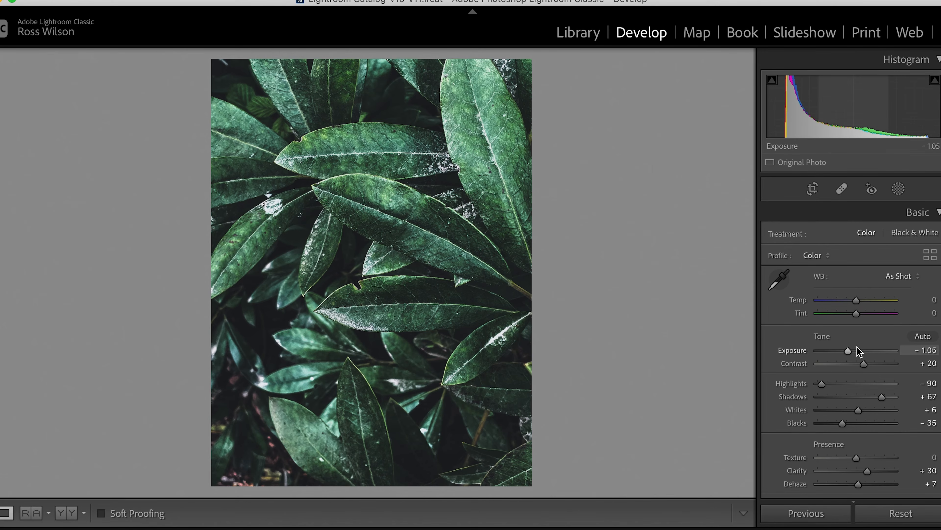
{"action": "left_click_drag", "start_coordinate": [851, 353], "coordinate": [846, 352]}
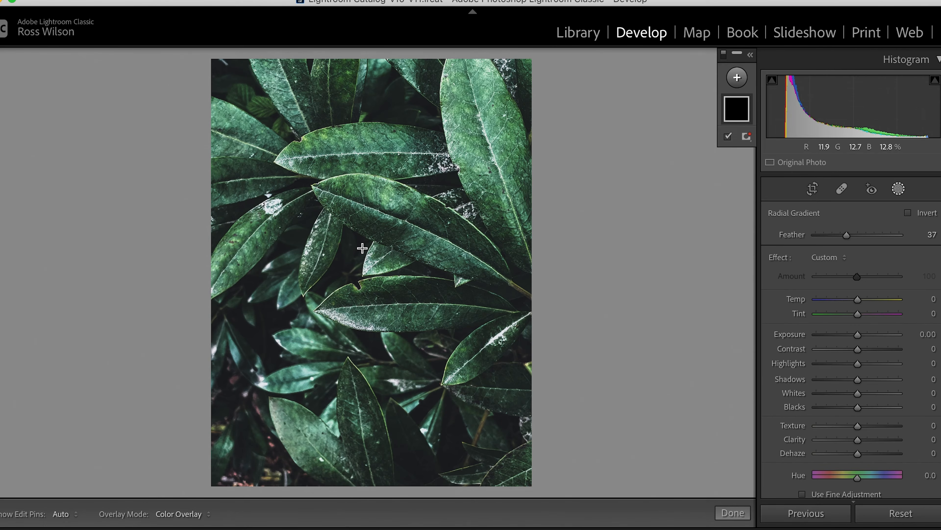
Add a large radial gradient mask centred on the leaves, tilt it to follow them, and invert it to cover the photo's edges
{"action": "left_click_drag", "start_coordinate": [362, 247], "coordinate": [514, 466]}
{"action": "left_click_drag", "start_coordinate": [371, 325], "coordinate": [384, 343]}
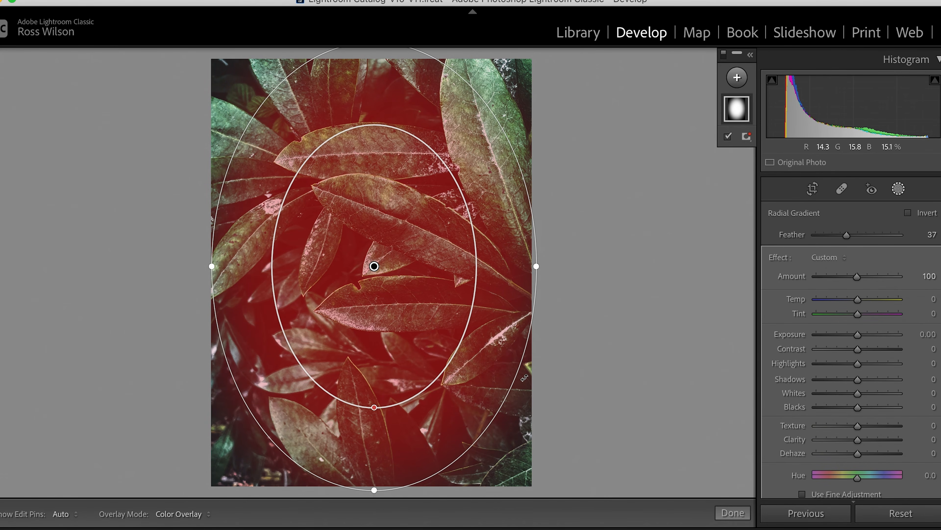
{"action": "left_click_drag", "start_coordinate": [525, 377], "coordinate": [531, 309]}
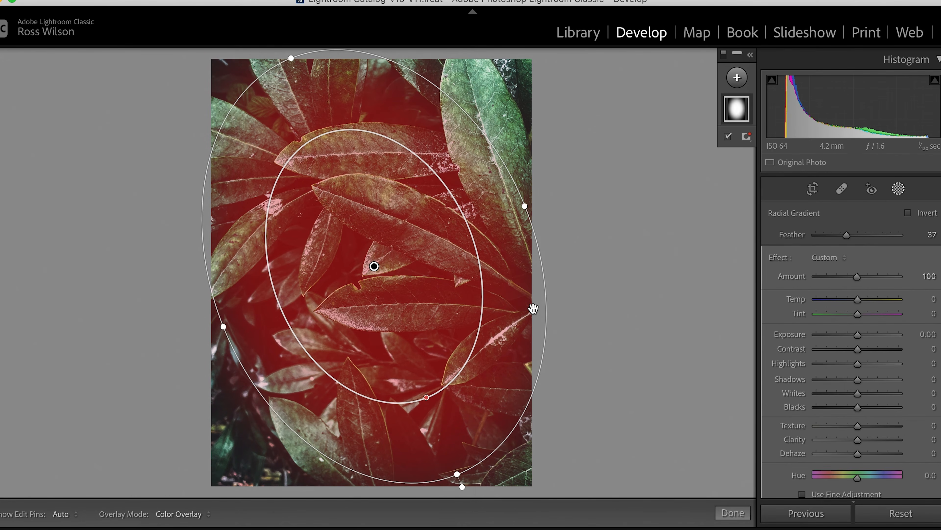
{"action": "left_click", "coordinate": [908, 213]}
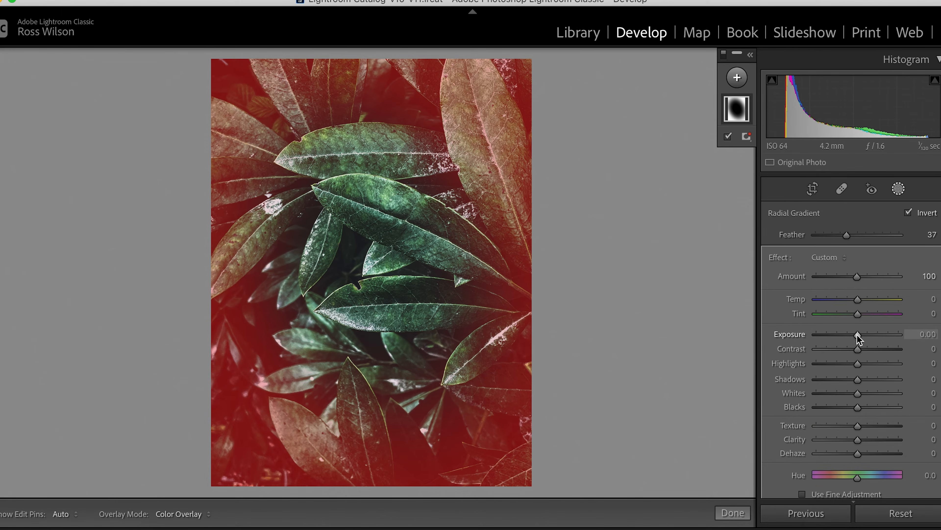
Hide the mask overlay and darken the masked edges with Exposure -0.73, Shadows -3 and Blacks -4
{"action": "key", "text": "o"}
{"action": "left_click_drag", "start_coordinate": [858, 333], "coordinate": [851, 337]}
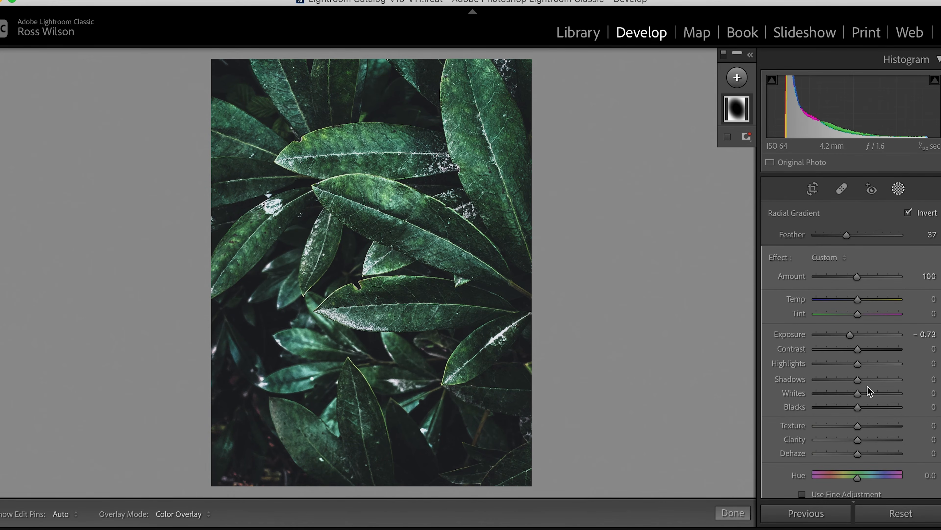
{"action": "left_click_drag", "start_coordinate": [859, 378], "coordinate": [854, 407]}
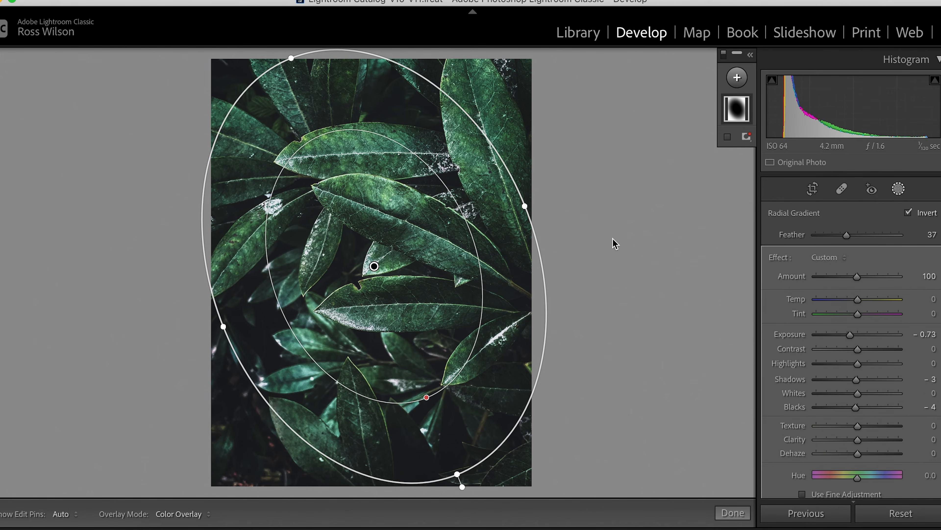
Toggle the masking adjustments off and on to compare the edge darkening, and leave masking
{"action": "left_click", "coordinate": [724, 56]}
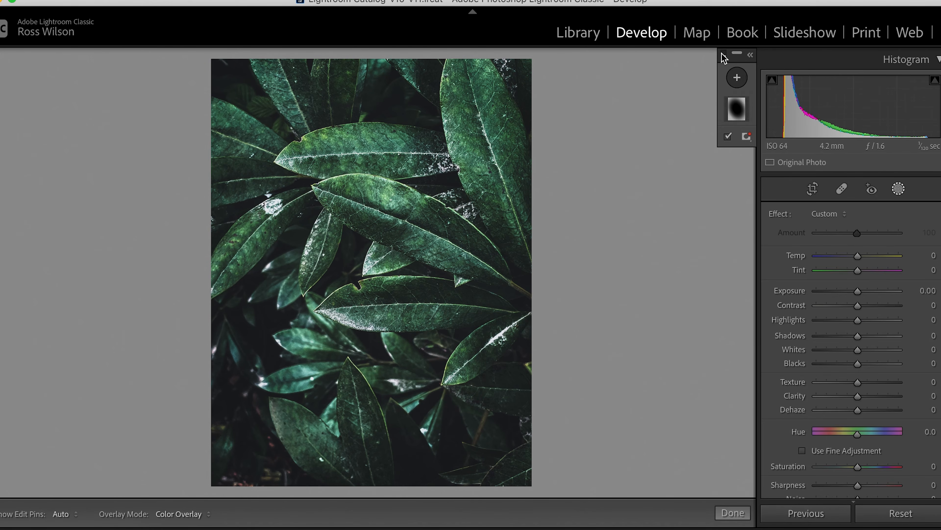
{"action": "left_click", "coordinate": [723, 55]}
{"action": "left_click", "coordinate": [722, 55]}
{"action": "left_click", "coordinate": [722, 54]}
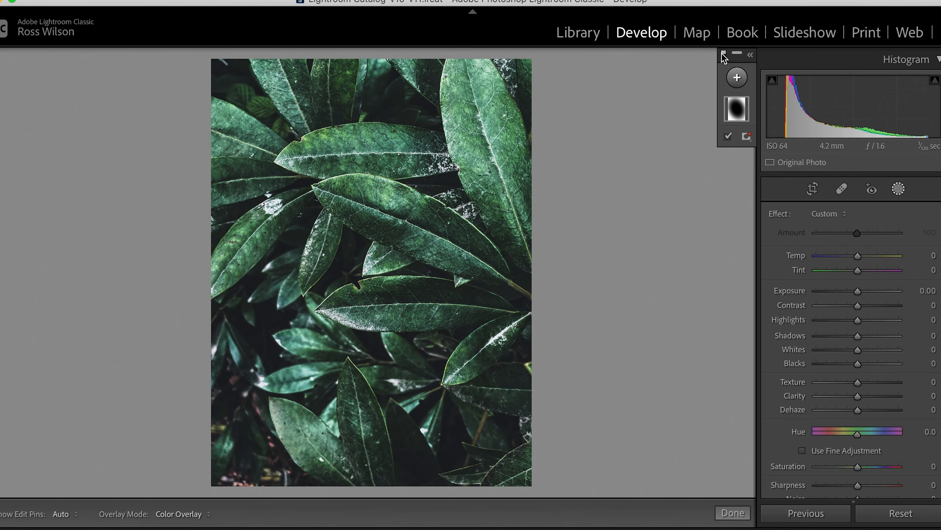
{"action": "left_click", "coordinate": [899, 189]}
Apply a Highlight Priority post-crop vignette with Amount -8, Midpoint 27, Roundness -11 and a softer Feather
{"action": "scroll", "coordinate": [856, 358], "scroll_direction": "down", "scroll_amount": 15}
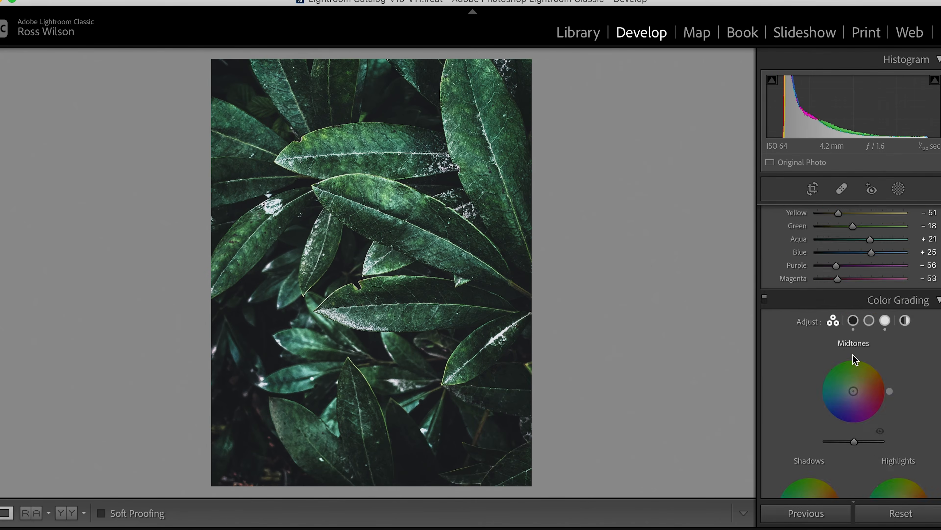
{"action": "scroll", "coordinate": [855, 359], "scroll_direction": "down", "scroll_amount": 3}
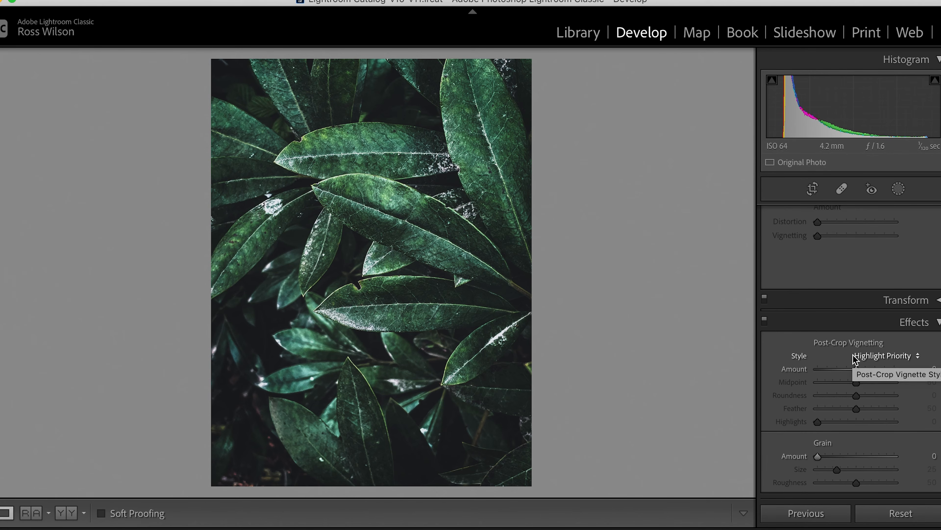
{"action": "left_click_drag", "start_coordinate": [856, 370], "coordinate": [837, 382]}
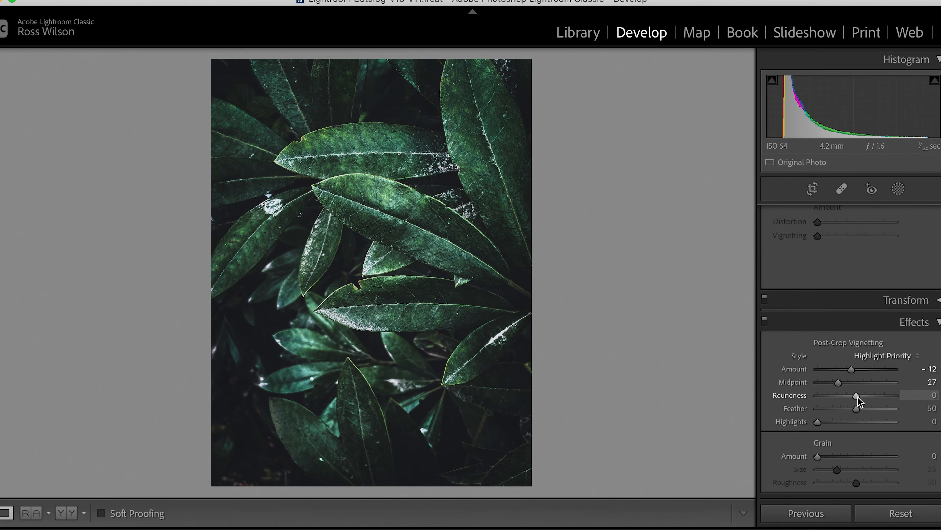
{"action": "left_click_drag", "start_coordinate": [858, 396], "coordinate": [853, 396]}
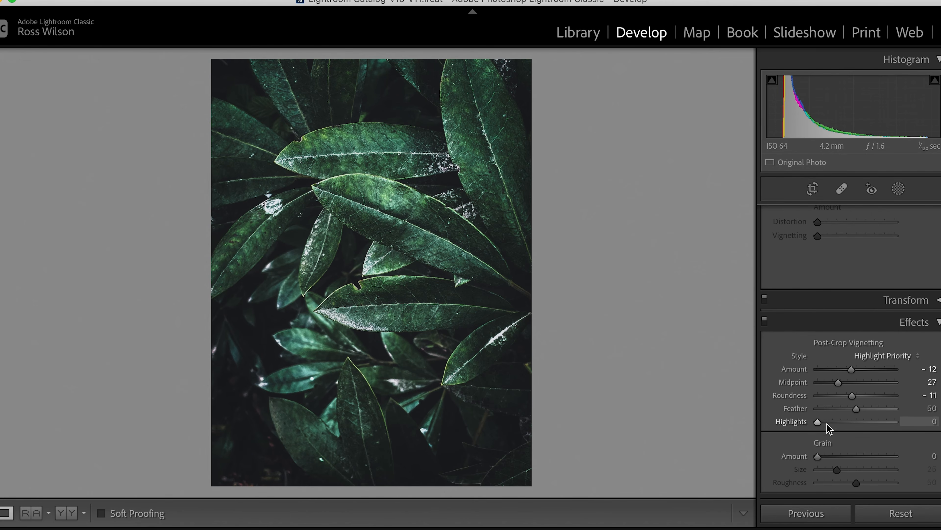
{"action": "left_click_drag", "start_coordinate": [856, 409], "coordinate": [863, 409]}
{"action": "left_click_drag", "start_coordinate": [851, 370], "coordinate": [851, 370]}
Try the radial mask's overall Amount at 75, reset it to 100, and leave masking
{"action": "scroll", "coordinate": [849, 334], "scroll_direction": "up", "scroll_amount": 15}
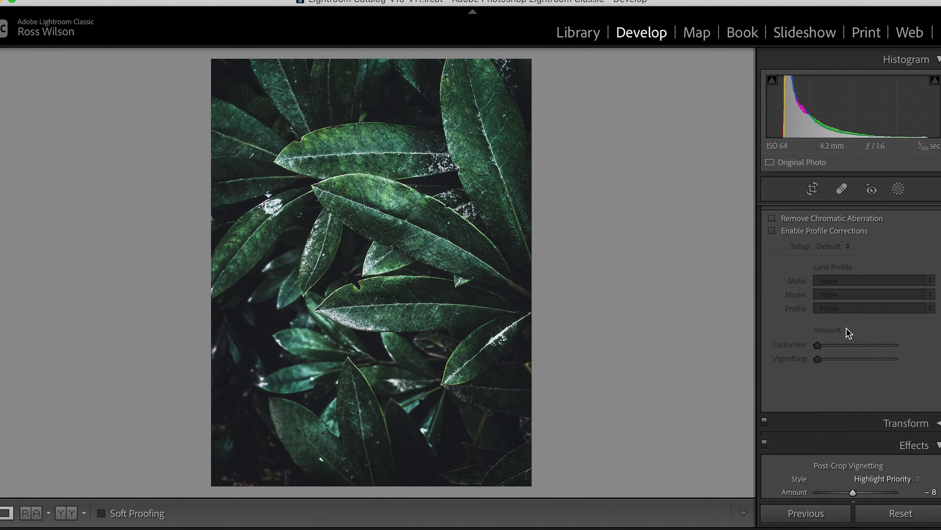
{"action": "left_click", "coordinate": [898, 189]}
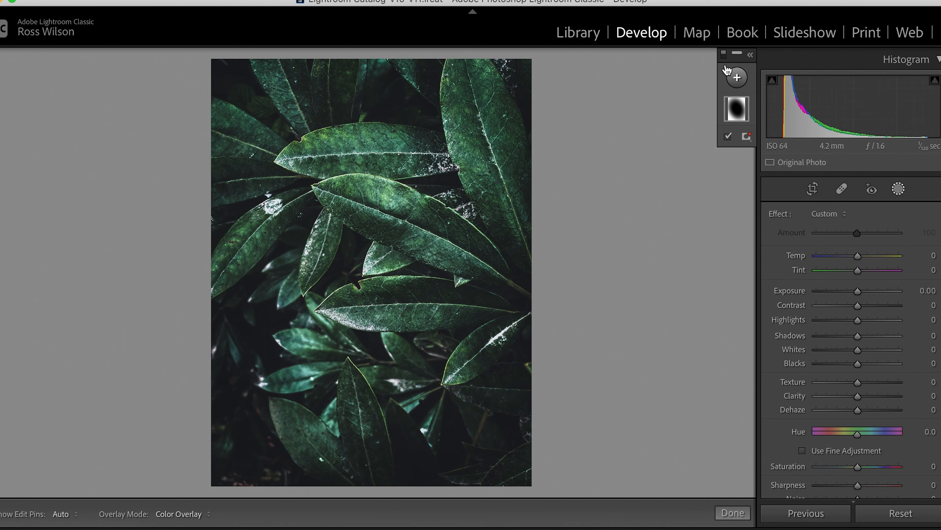
{"action": "double_click", "coordinate": [737, 109]}
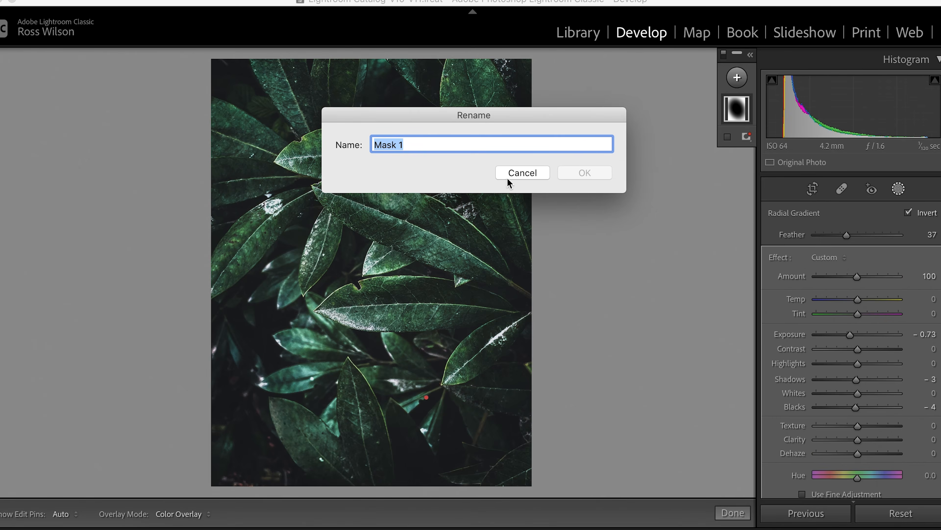
{"action": "left_click", "coordinate": [521, 173]}
{"action": "left_click_drag", "start_coordinate": [858, 278], "coordinate": [846, 279]}
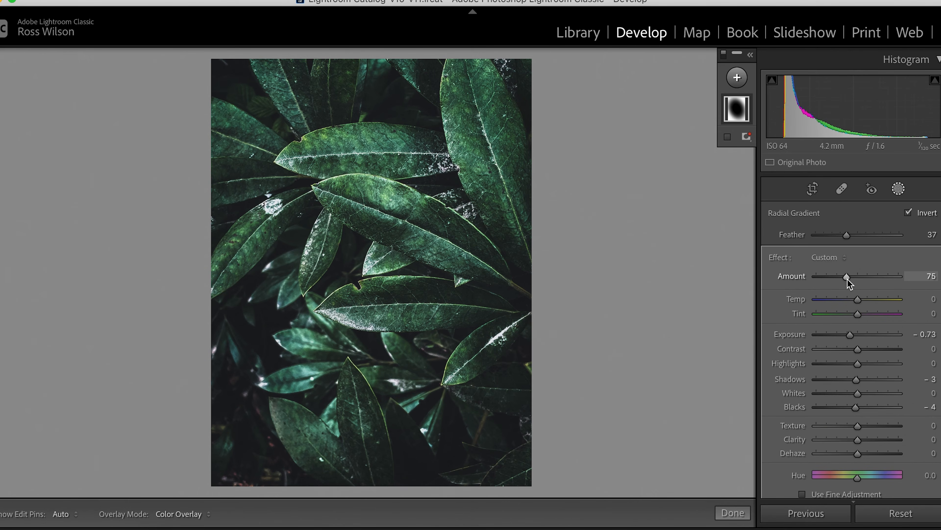
{"action": "double_click", "coordinate": [847, 279]}
{"action": "mouse_move", "coordinate": [846, 236]}
{"action": "left_mouse_down"}
{"action": "mouse_move", "coordinate": [838, 236]}
{"action": "mouse_move", "coordinate": [846, 236]}
{"action": "left_mouse_up"}
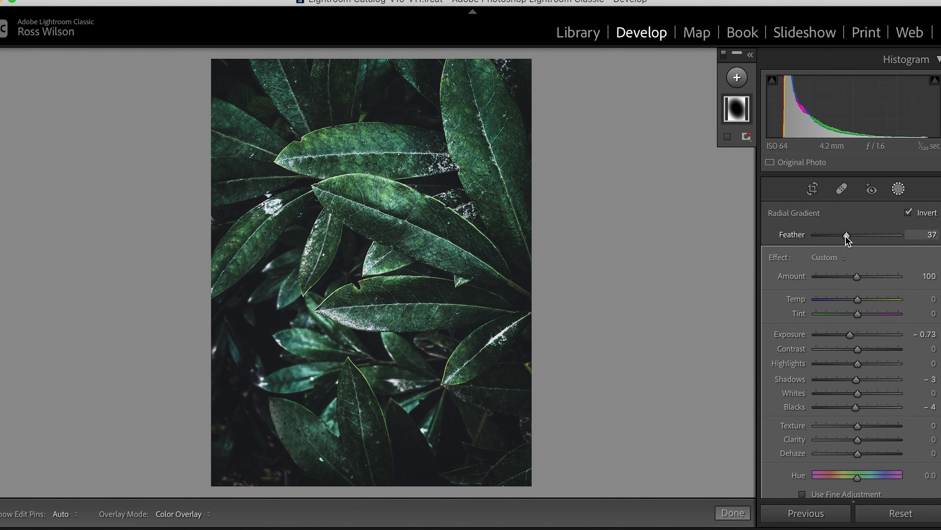
{"action": "left_click", "coordinate": [899, 188]}
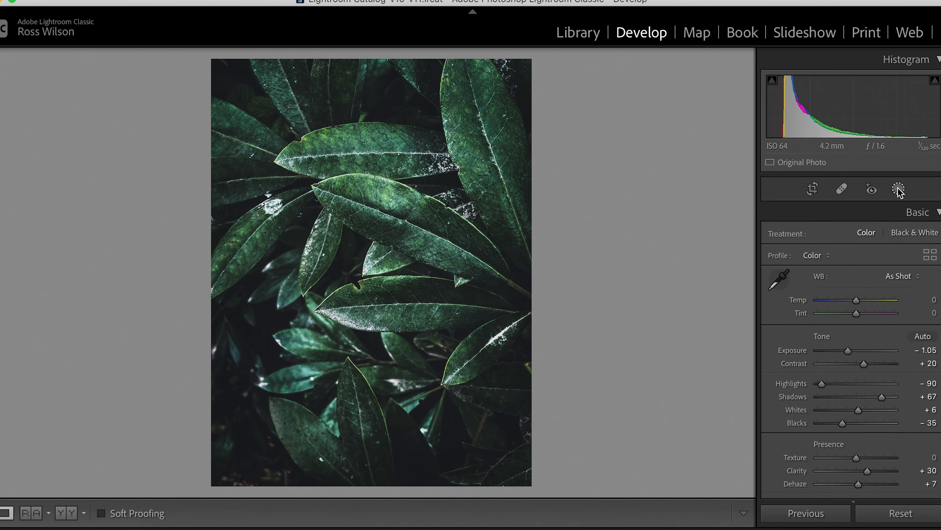
Show the before and after versions side by side and fine-tune the photo's Saturation and Vibrance
{"action": "left_click", "coordinate": [66, 513]}
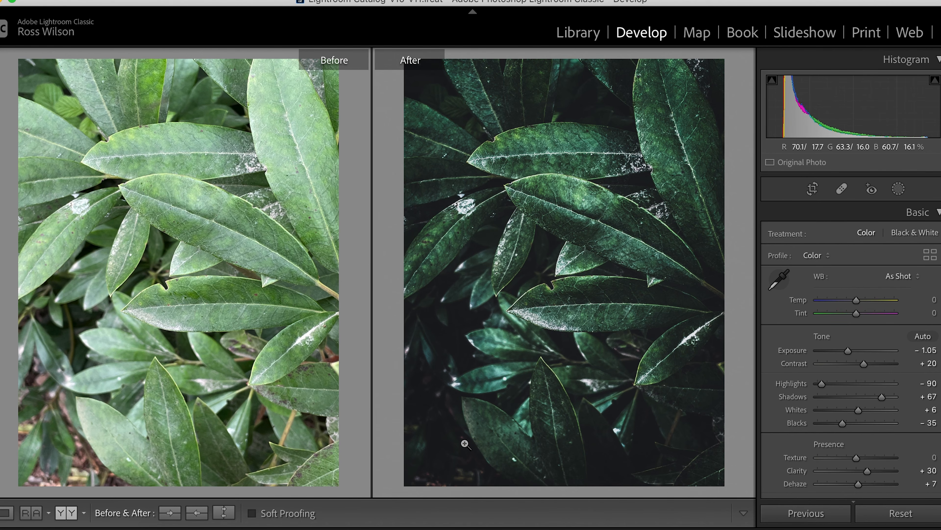
{"action": "scroll", "coordinate": [860, 403], "scroll_direction": "down", "scroll_amount": 5}
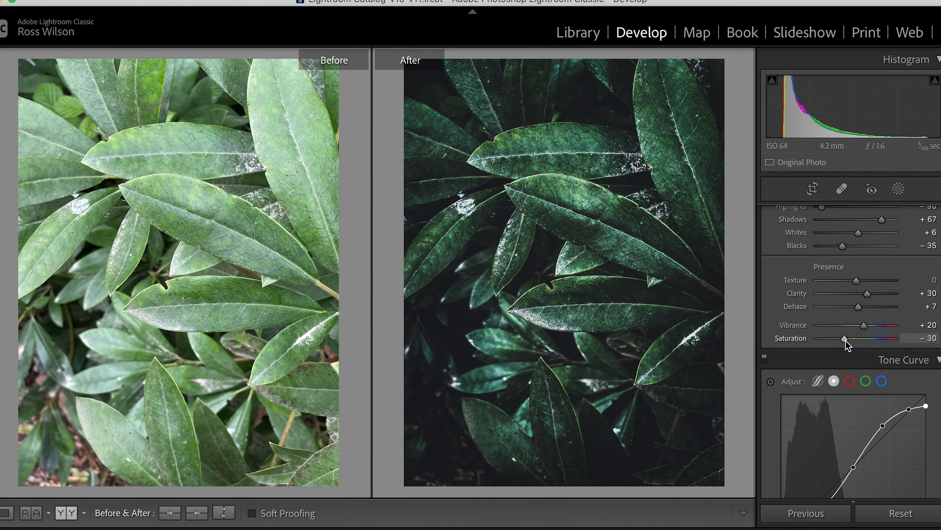
{"action": "mouse_move", "coordinate": [846, 340]}
{"action": "left_mouse_down"}
{"action": "mouse_move", "coordinate": [832, 339]}
{"action": "mouse_move", "coordinate": [859, 327]}
{"action": "left_mouse_up"}
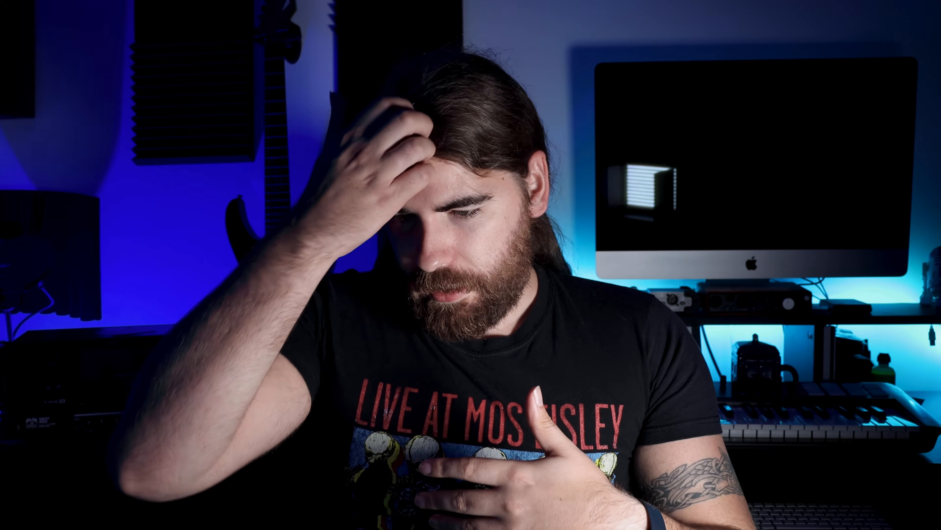